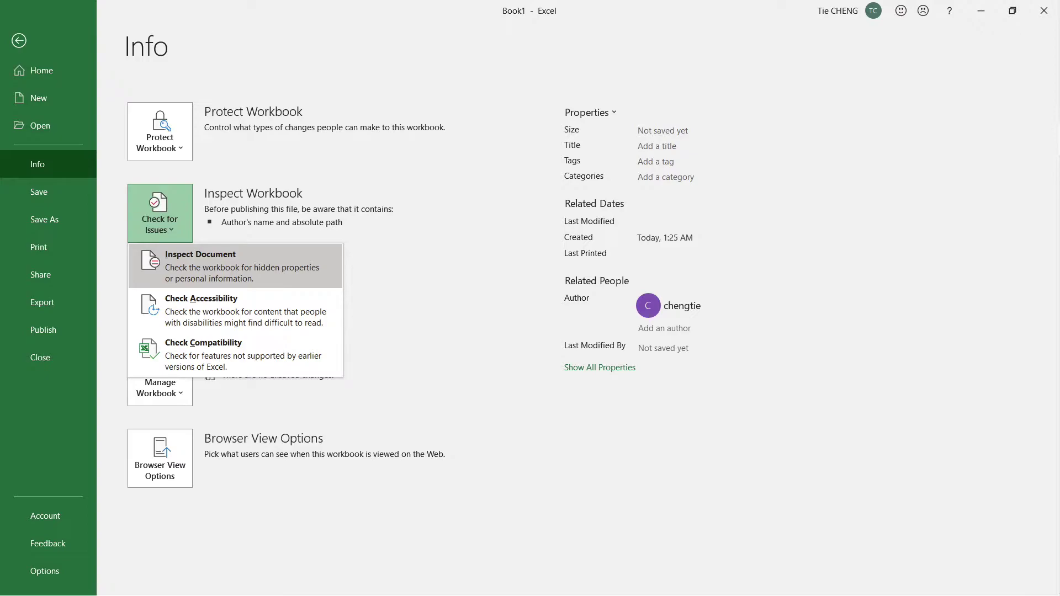
# Step: Launch the Document Inspector checklist to review detectable hidden content
pyautogui.click(324, 265)
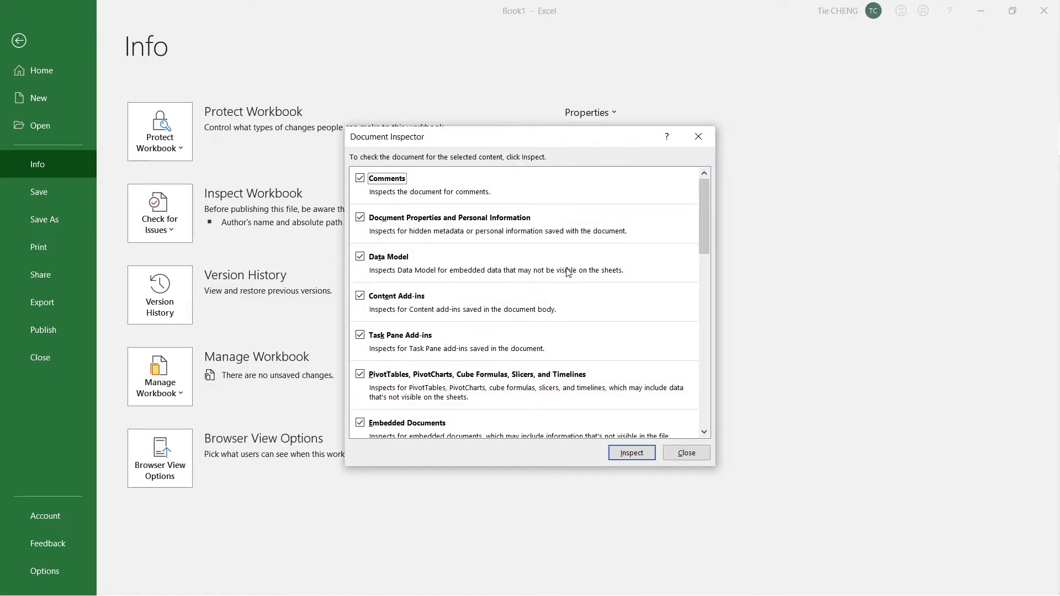
pyautogui.moveTo(698, 239); pyautogui.dragTo(701, 427)
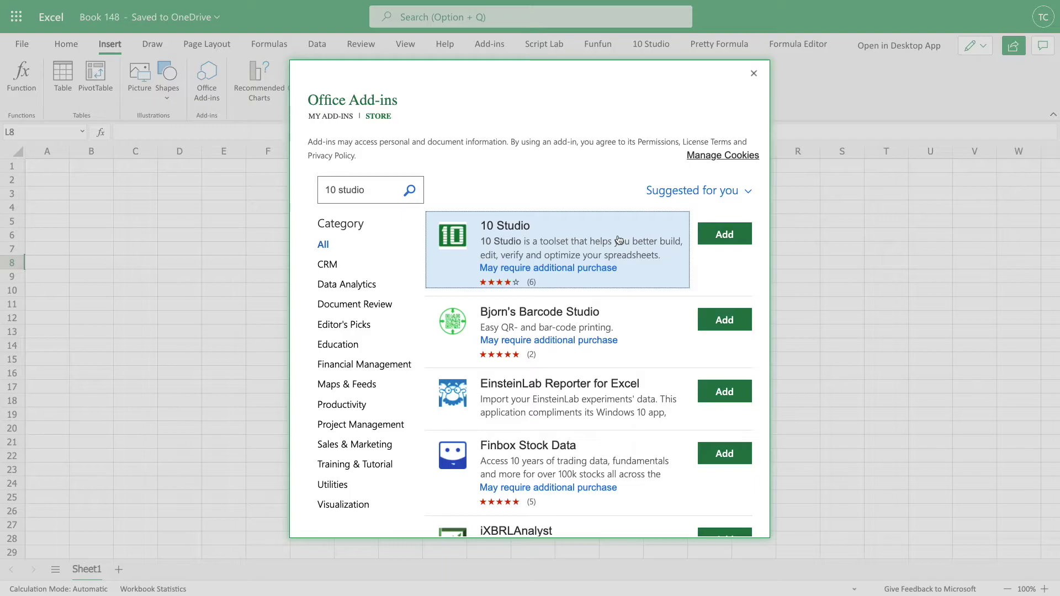
# Step: Search the Office Add-ins store for "10 studio" to find the 10 Studio add-in
pyautogui.click(754, 74)
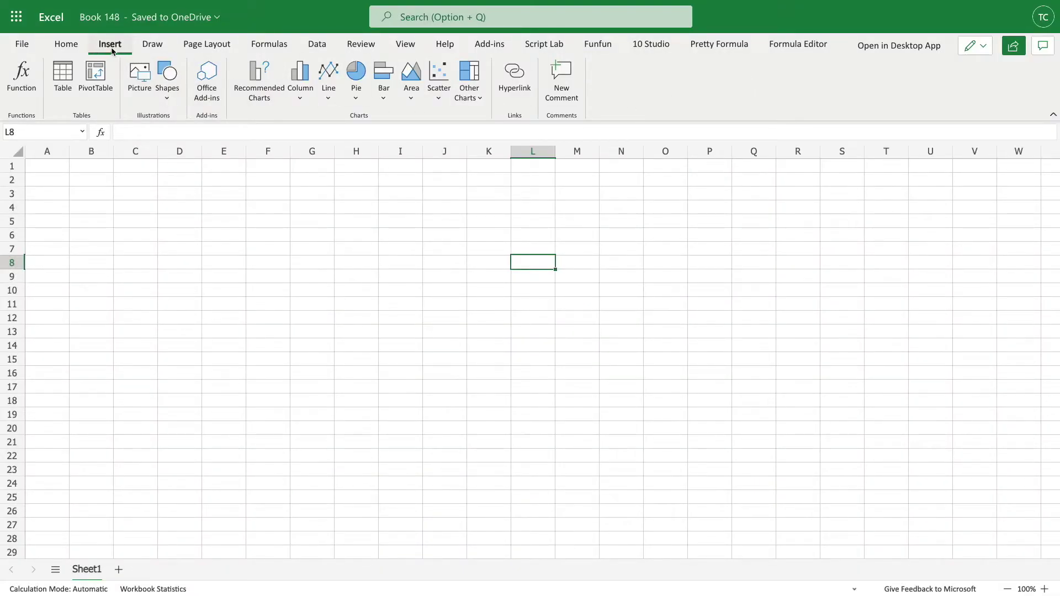
pyautogui.click(208, 93)
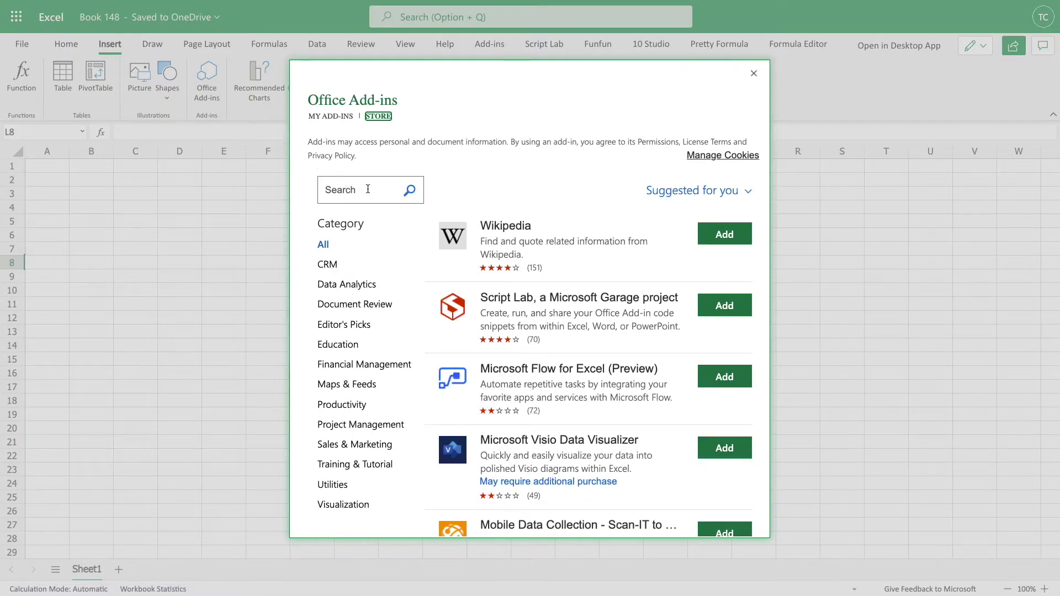
pyautogui.click(368, 189)
pyautogui.write('1')
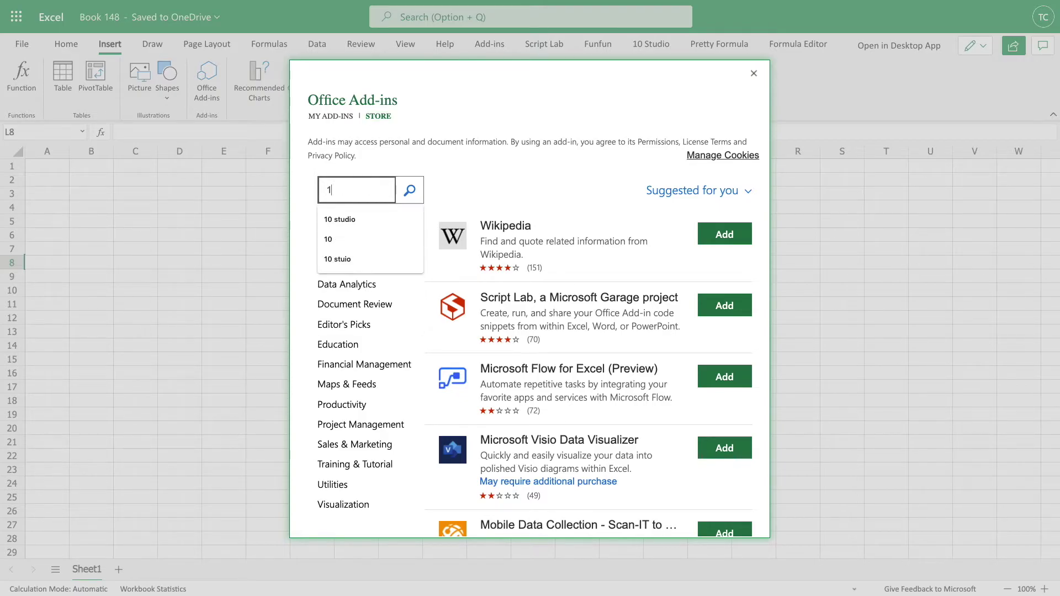
pyautogui.write('0 studio')
pyautogui.press('Return')
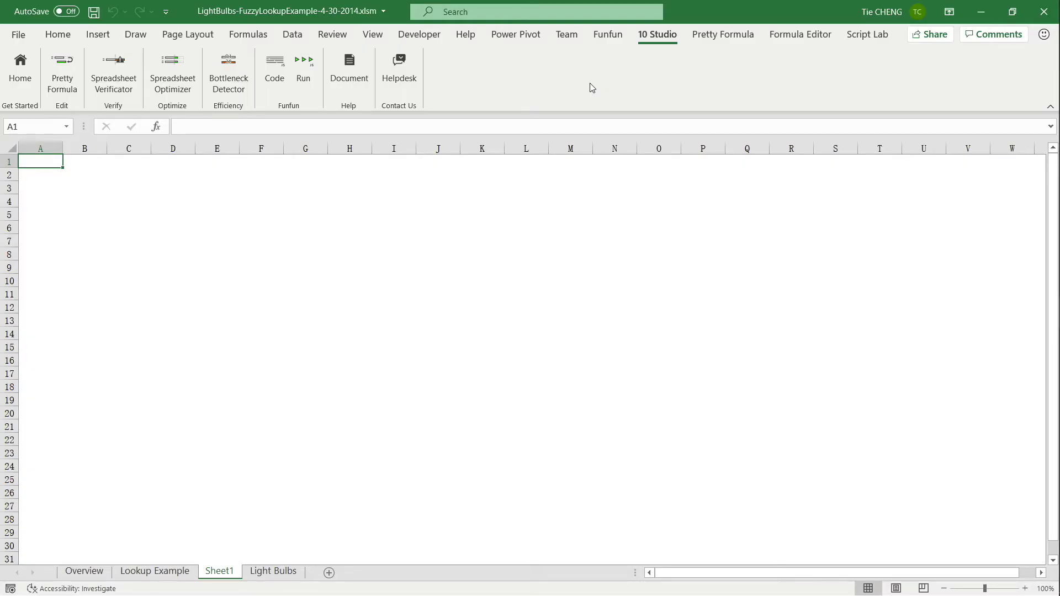
# Step: Show the Bottleneck Detector pane widened beside the Lookup Example sheet
pyautogui.click(219, 92)
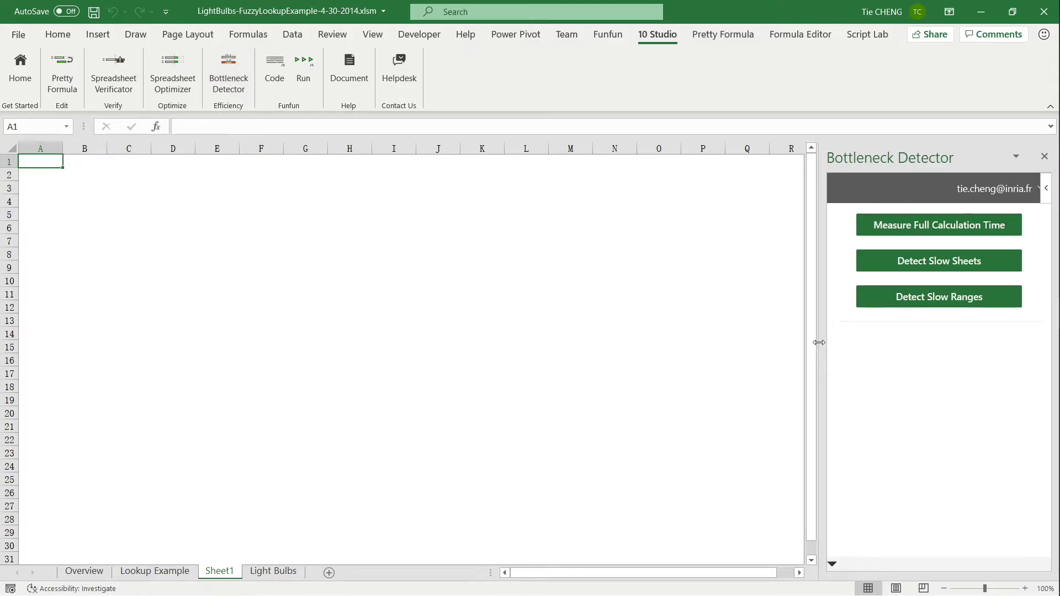
pyautogui.moveTo(818, 342); pyautogui.dragTo(617, 341)
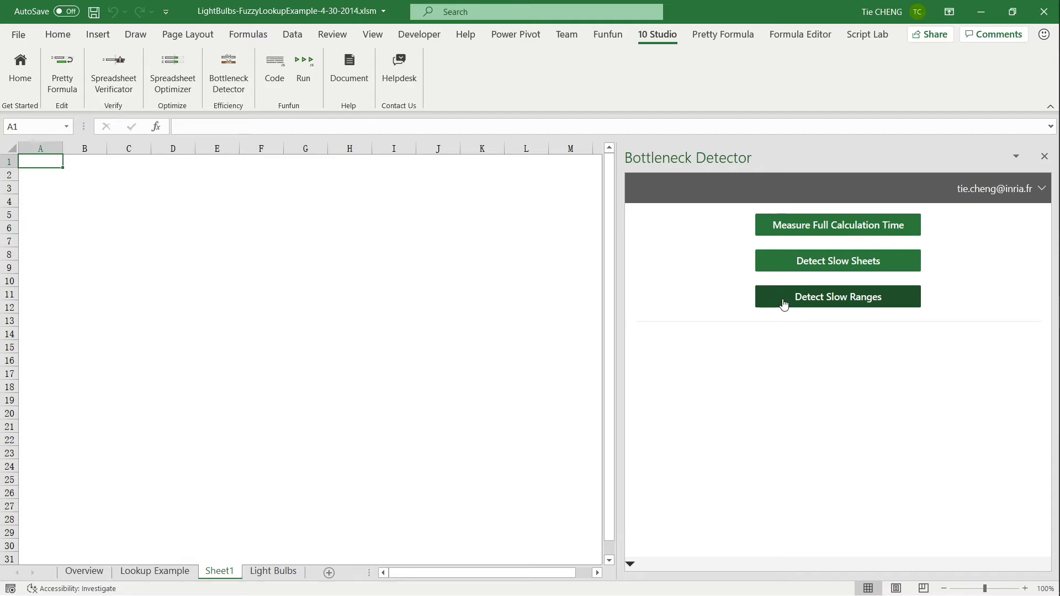
pyautogui.click(160, 577)
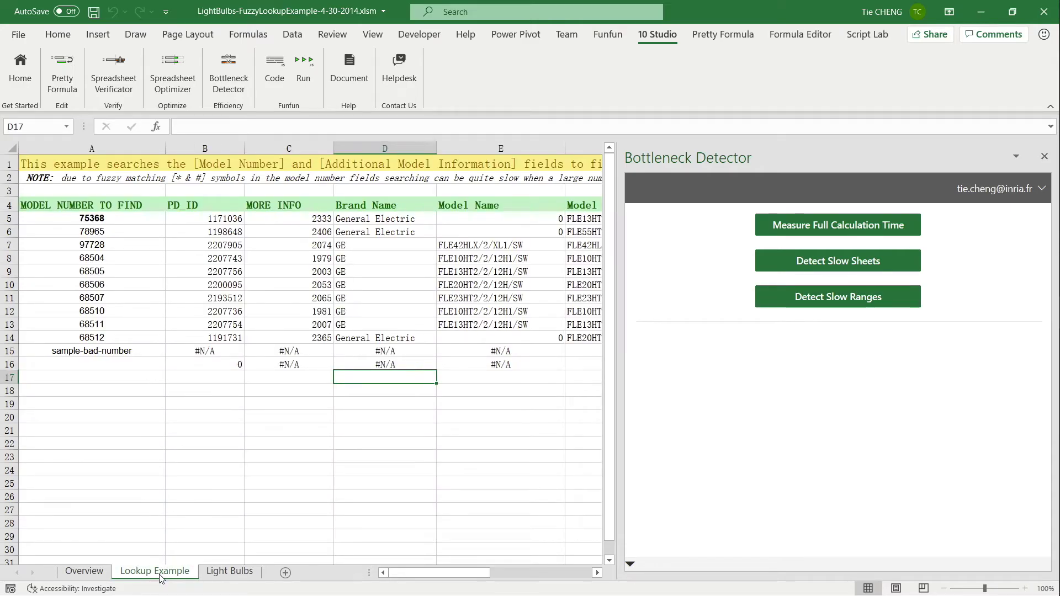
# Step: Browse the Overview and Lookup Example sheets, finishing on the Light Bulbs sheet
pyautogui.click(91, 573)
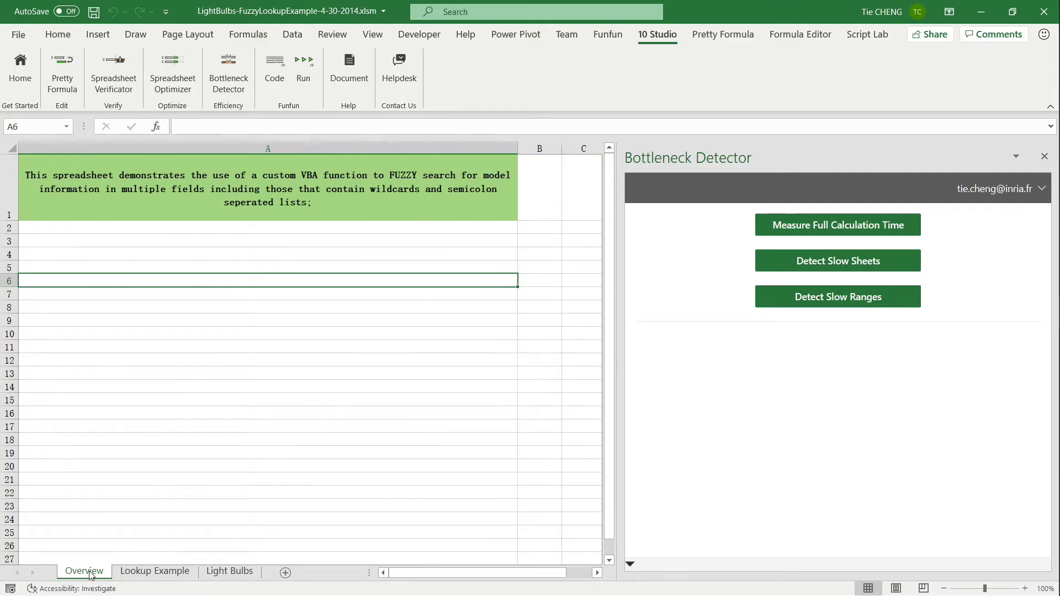
pyautogui.click(151, 573)
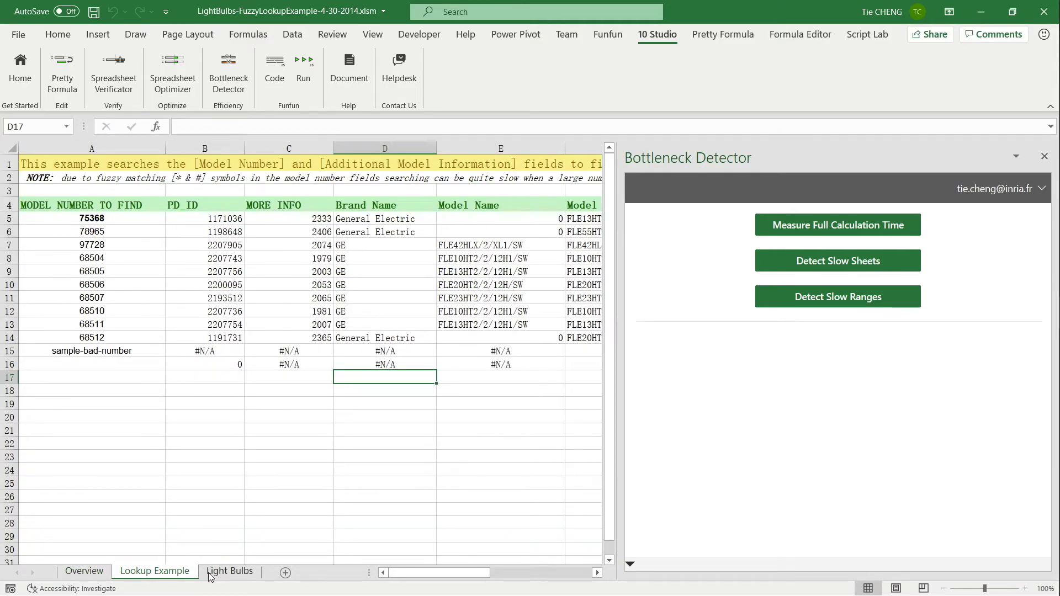
pyautogui.click(210, 573)
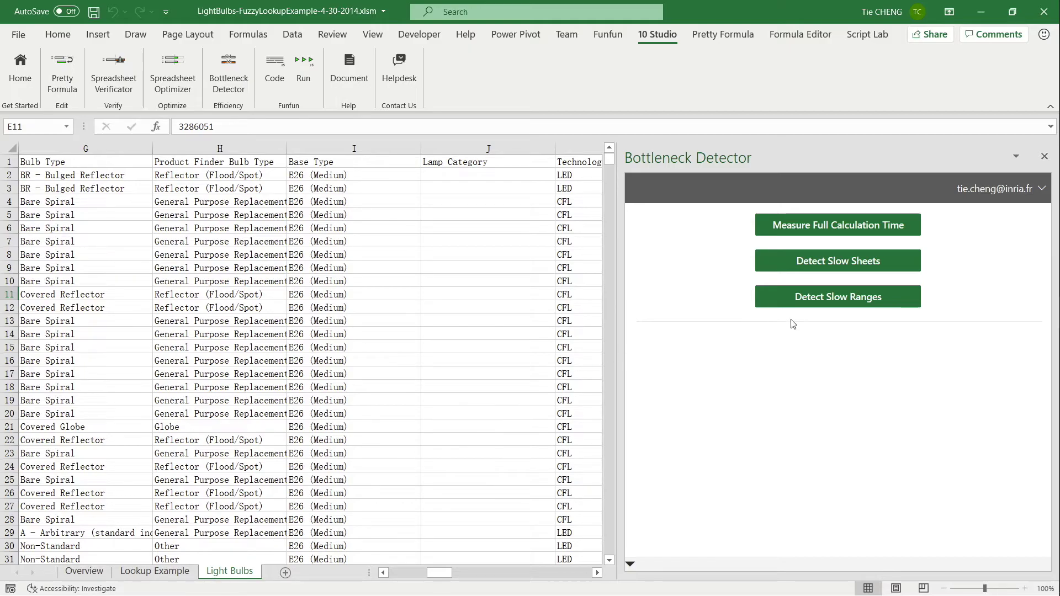
# Step: Detect slow ranges, flagging Lookup Example B5:B16 at 48.83s as slowest
pyautogui.click(819, 307)
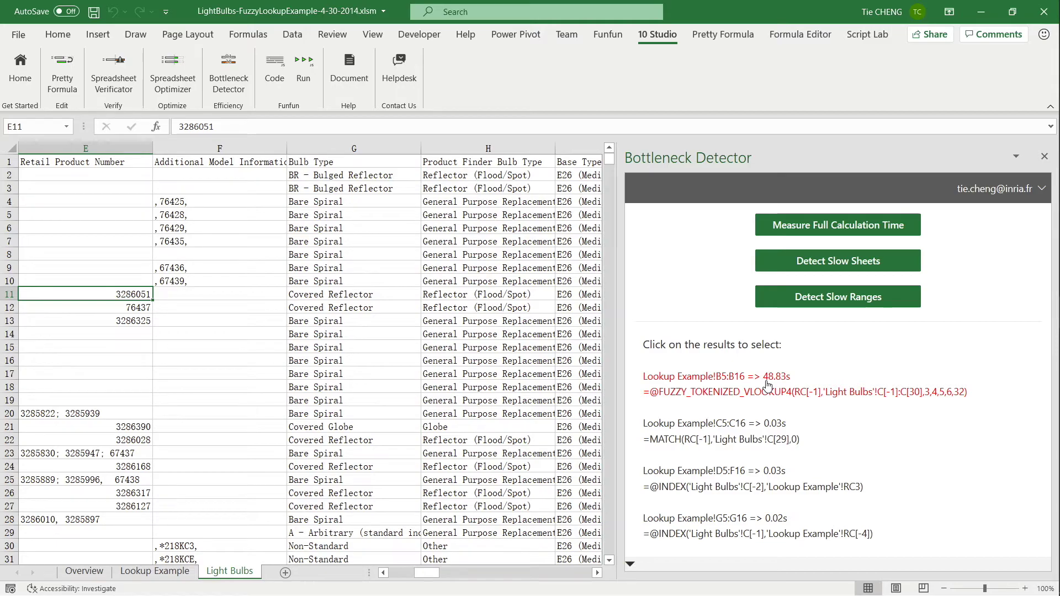
# Step: Jump to the flagged Lookup Example!B5:B16 result to select that range
pyautogui.click(766, 385)
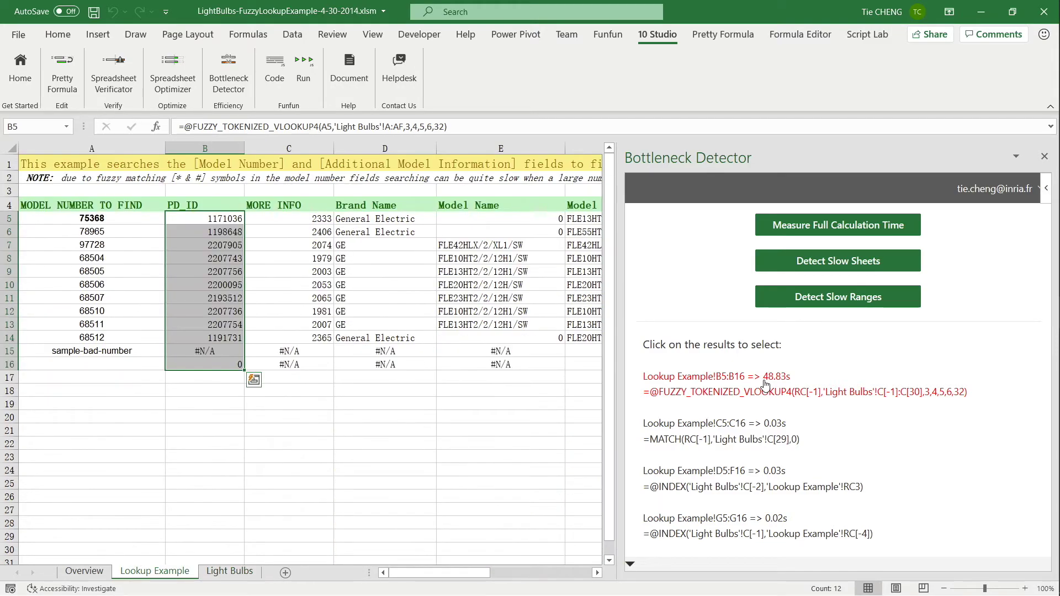